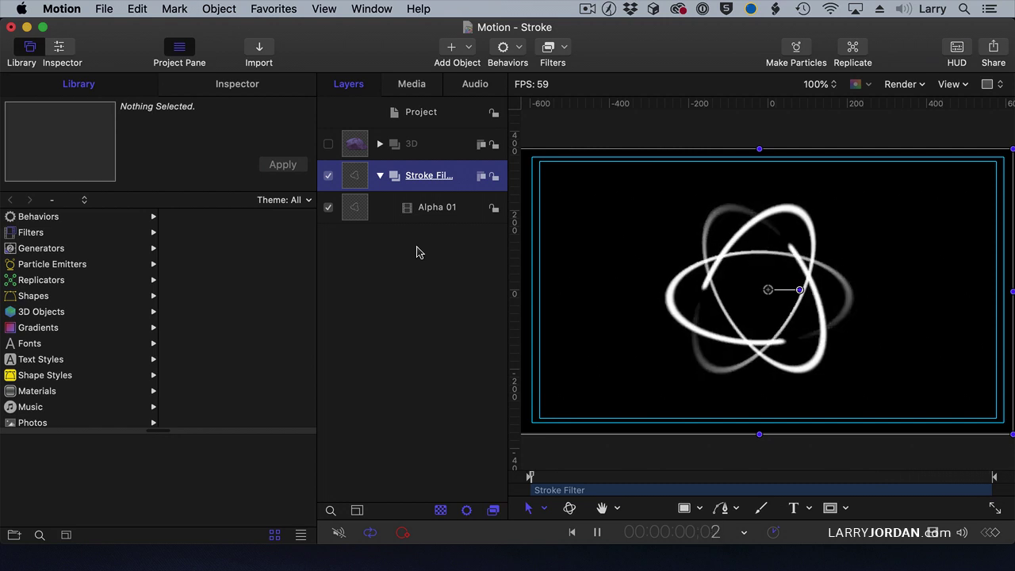
- Add a Border > Stroke filter to the Alpha 01 layer, outlining its white shape in red
left_click(417, 252)
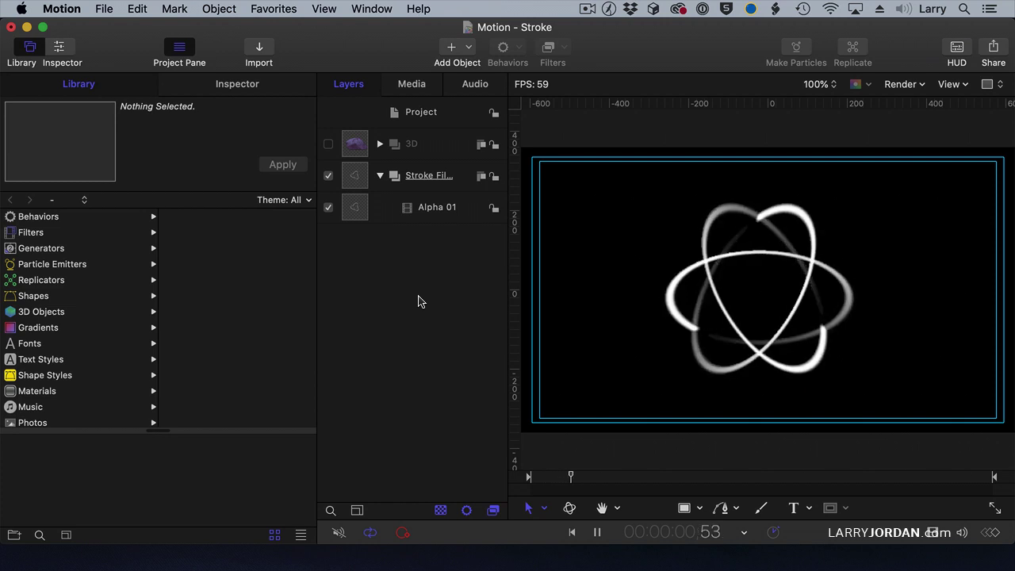
left_click(391, 210)
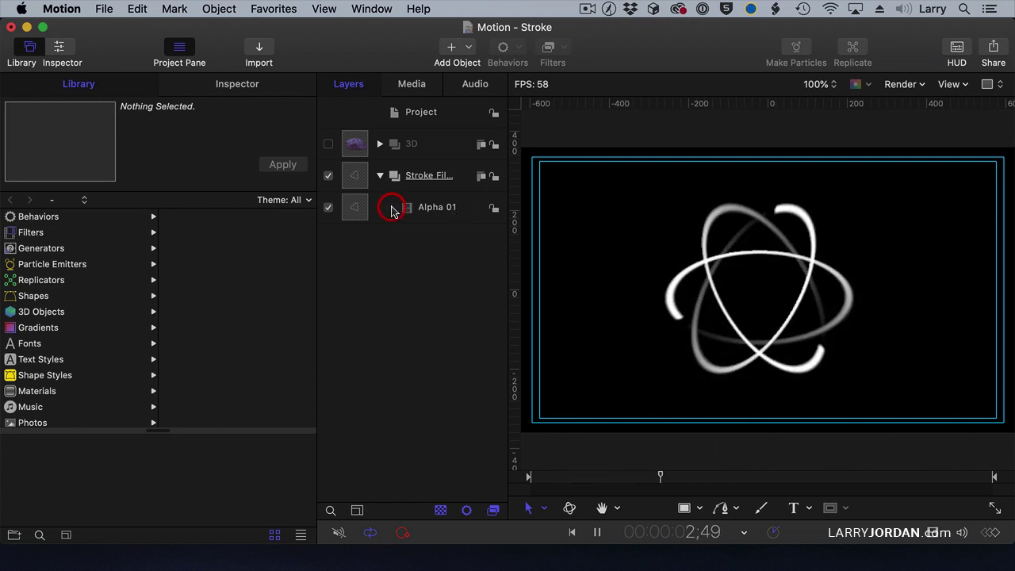
left_click(359, 214)
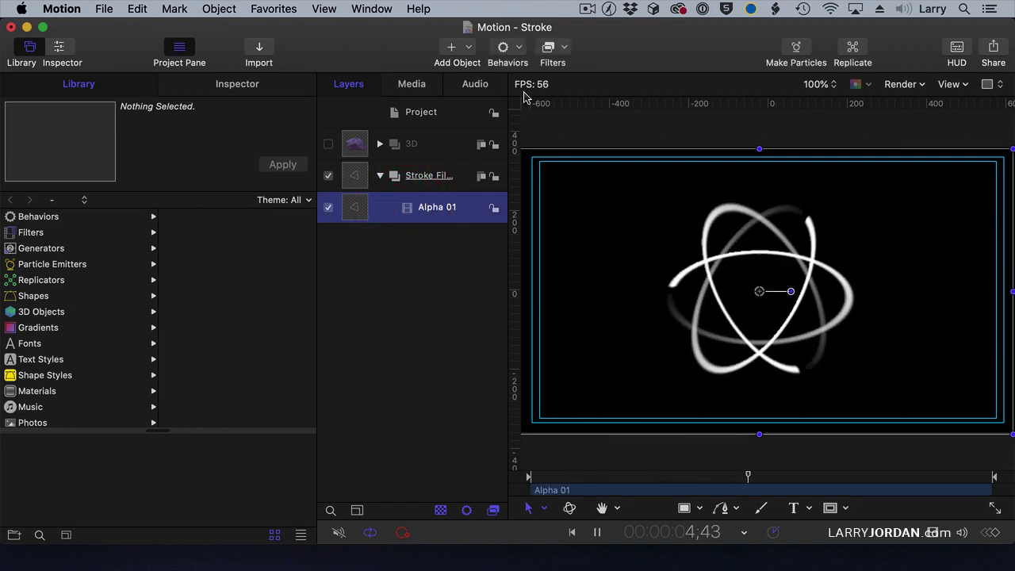
left_click(565, 49)
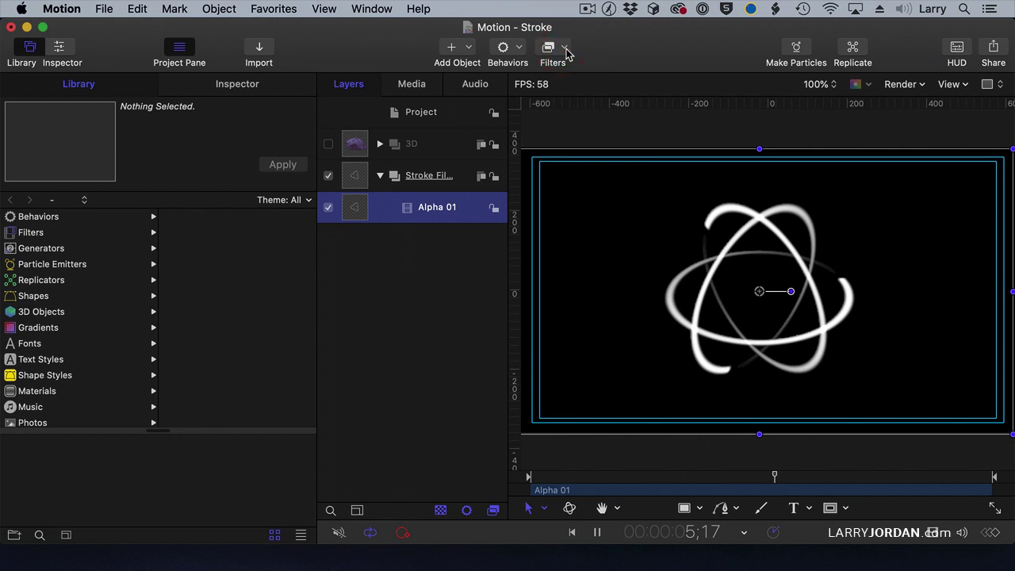
mouse_move(562, 97)
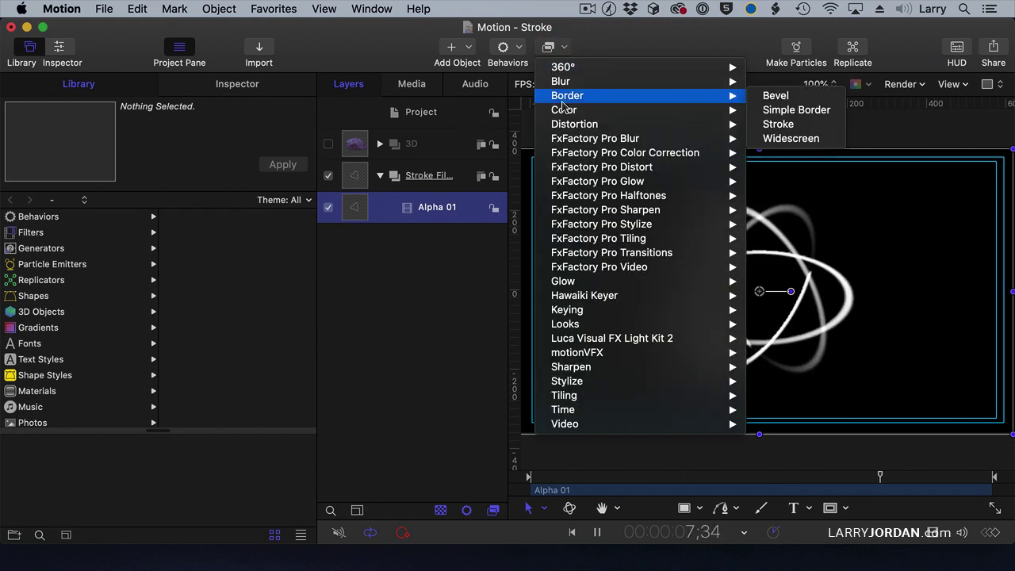
left_click(795, 124)
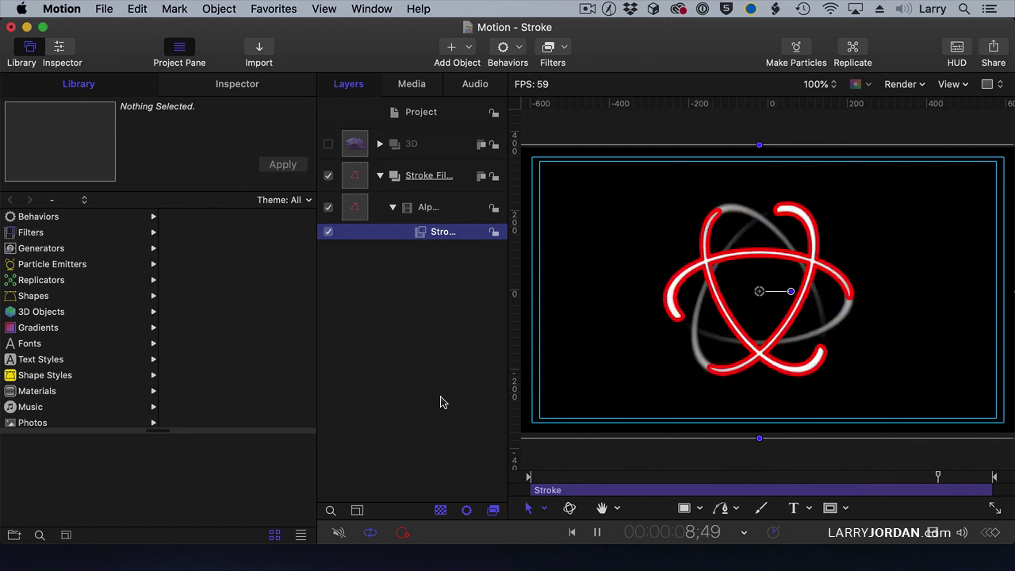
- In the Stroke filter's settings, change the outline colour to blue and try thicker widths
left_click(237, 84)
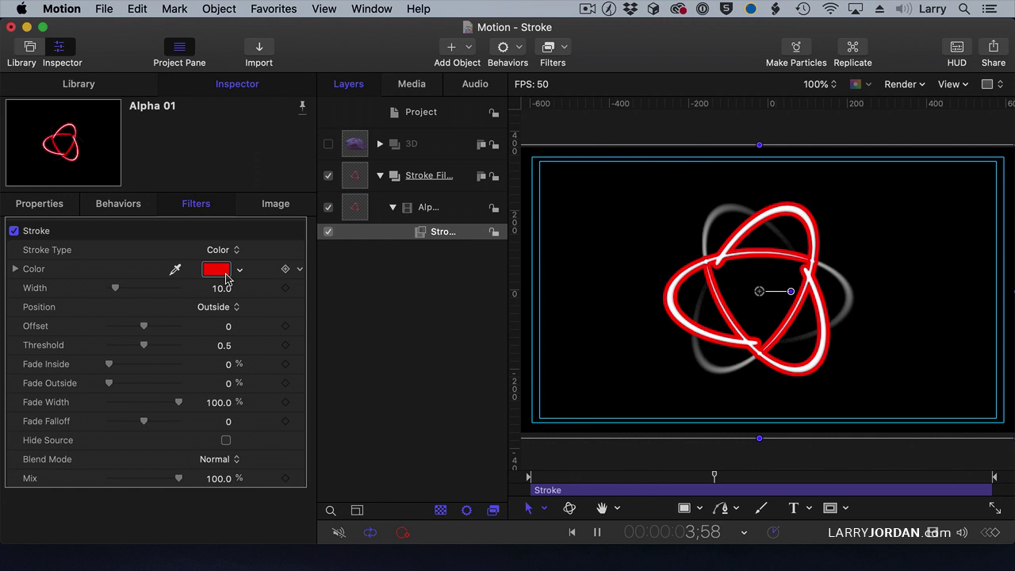
mouse_move(218, 274)
left_mouse_down()
mouse_move(242, 295)
mouse_move(263, 342)
mouse_move(233, 397)
mouse_move(308, 317)
mouse_move(267, 301)
mouse_move(313, 363)
mouse_move(286, 408)
mouse_move(296, 386)
left_mouse_up()
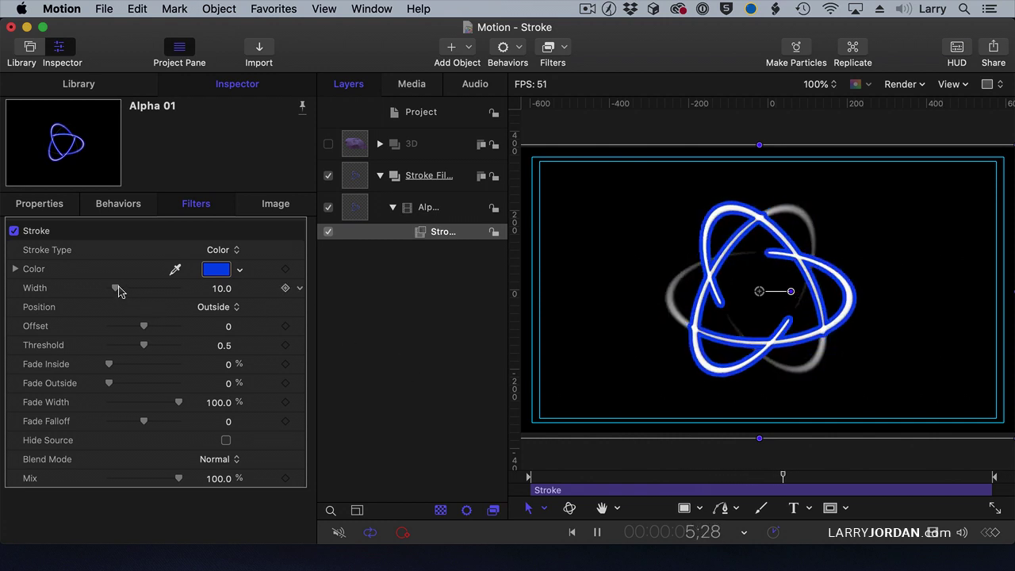
mouse_move(118, 291)
left_mouse_down()
mouse_move(144, 290)
mouse_move(114, 289)
left_mouse_up()
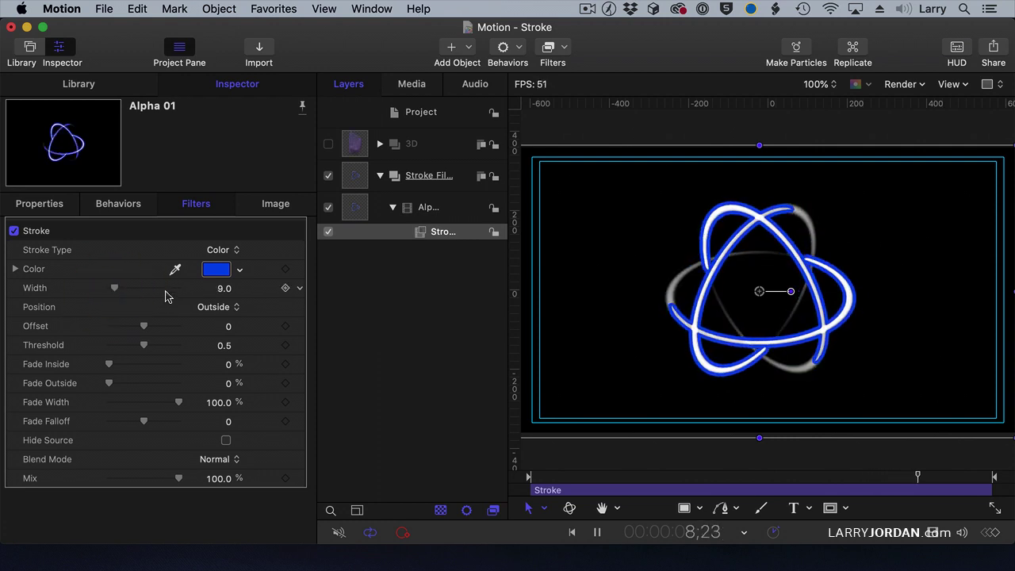
- Return the stroke Width to 10.0 and switch the Stroke Type to Gradient
left_click(161, 289)
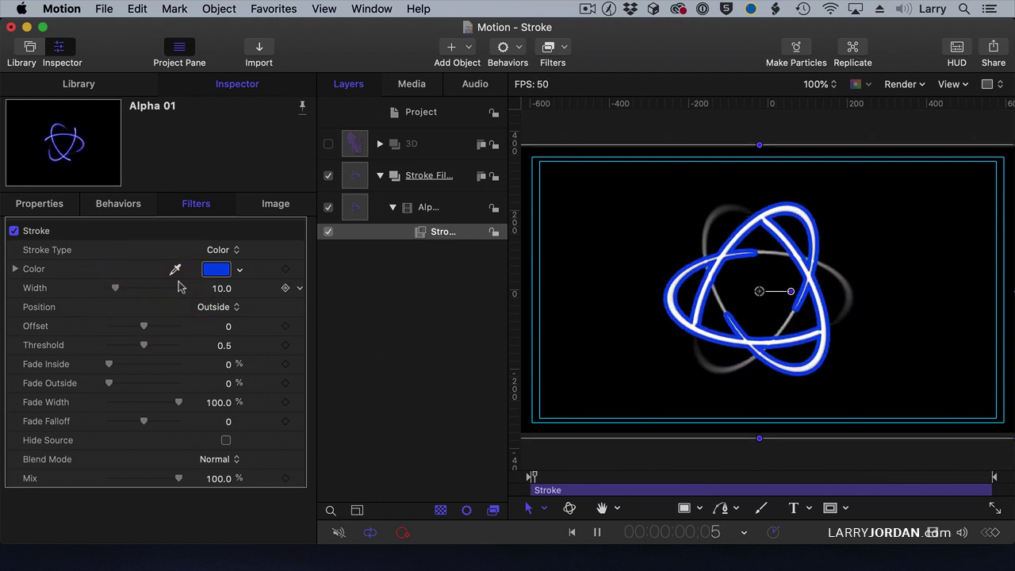
left_click(208, 250)
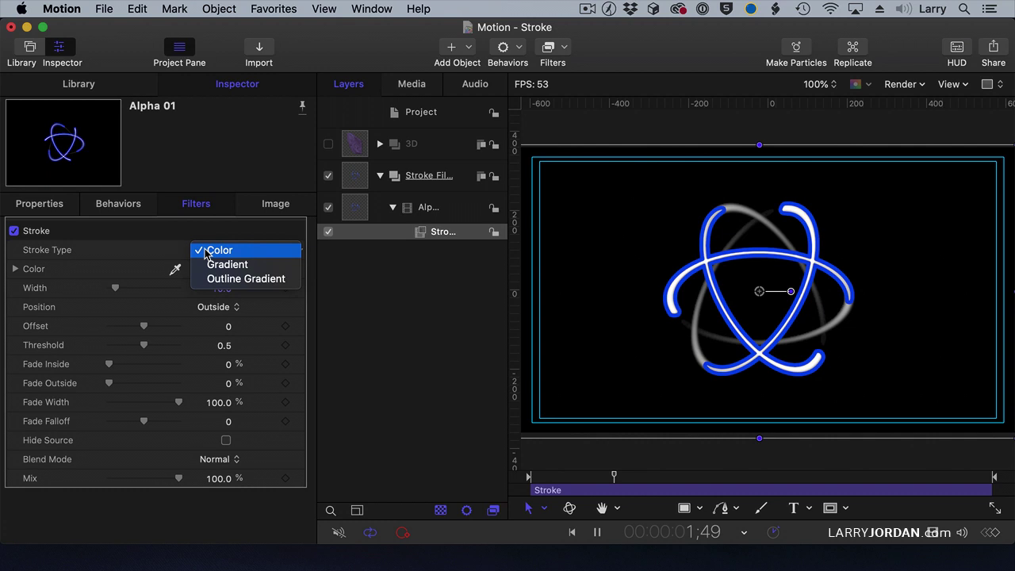
left_click(222, 267)
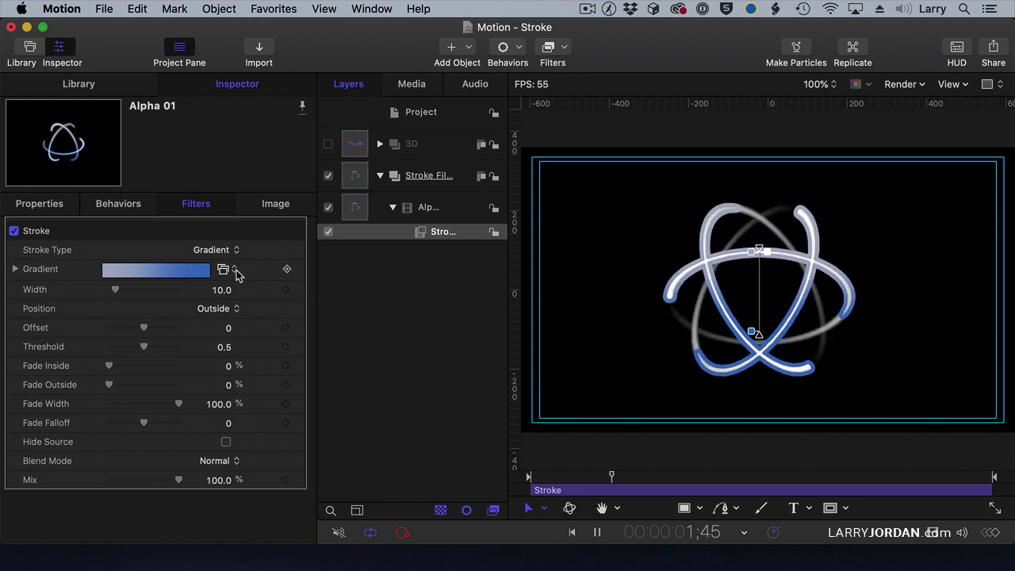
- Try the Dawn Purple gradient preset, then switch it to Atlantic Blue
left_click(235, 271)
left_click(269, 454)
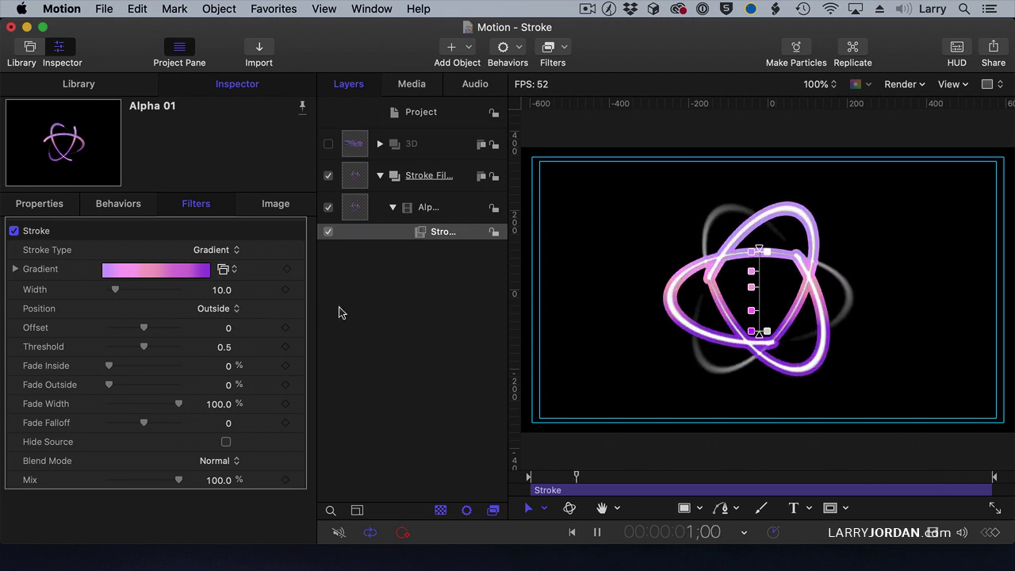
left_click(239, 270)
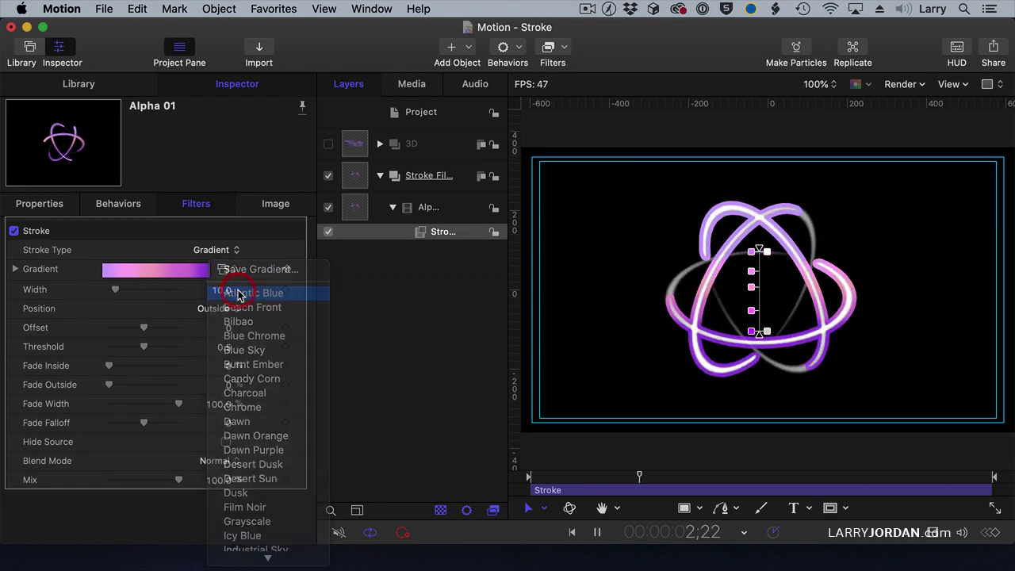
left_click(239, 293)
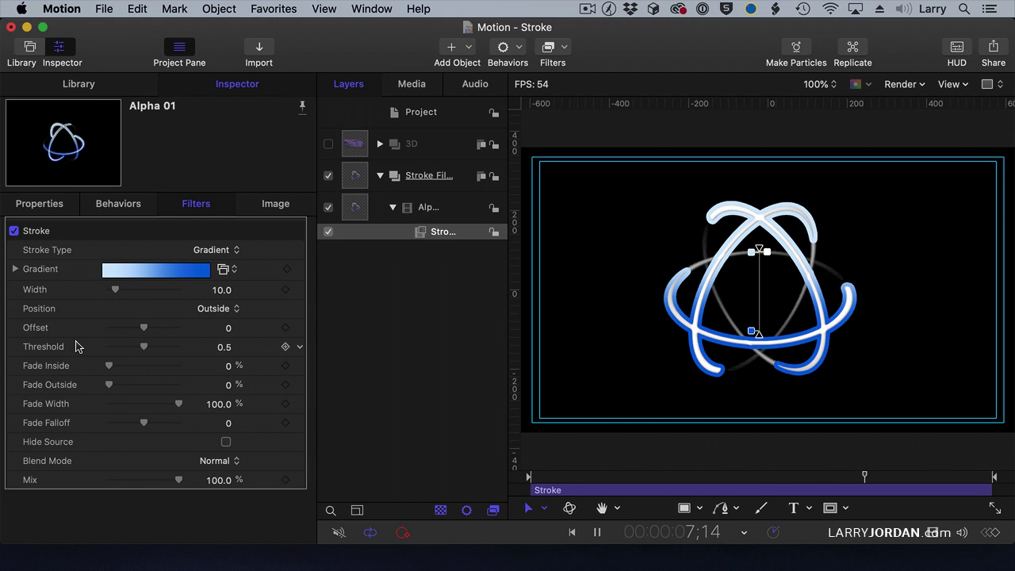
- Lower the Stroke Threshold from 0.5 to 0.1 and stop playback
left_click(144, 348)
left_click_drag(144, 348, 137, 346)
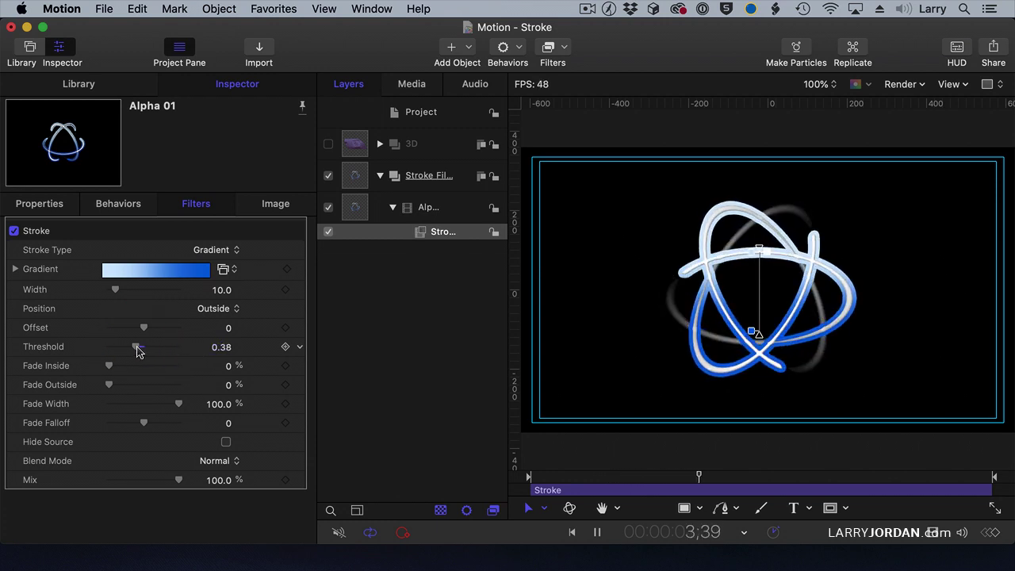
left_click_drag(140, 347, 116, 347)
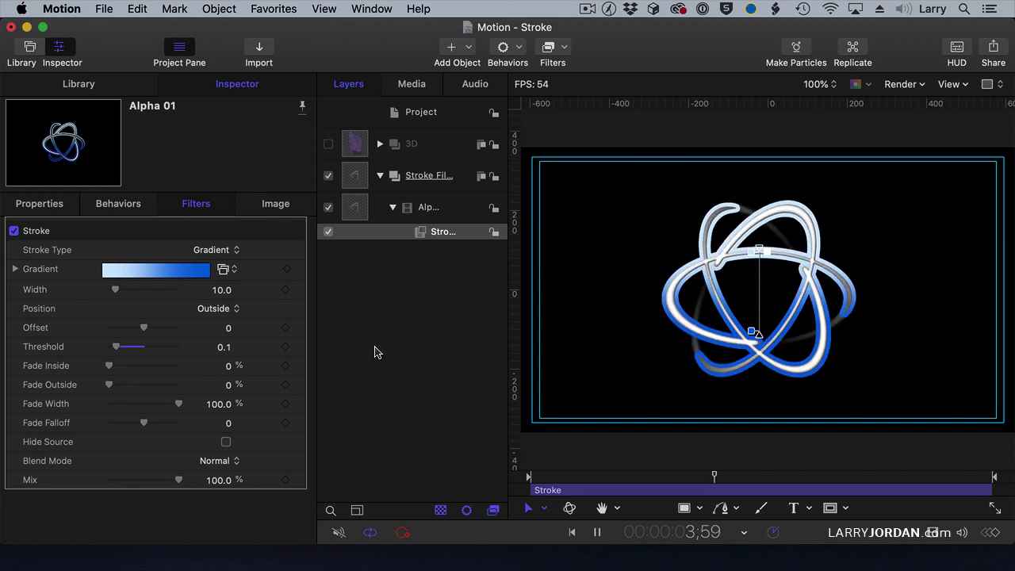
key("space")
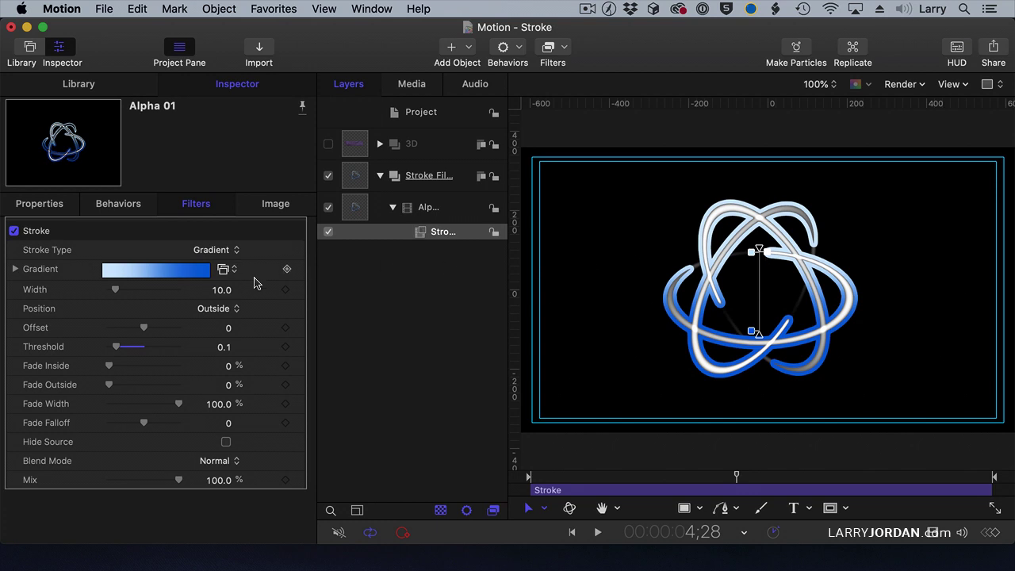
- Apply the Burnt Ember gradient, then change the stroke type to Outline Gradient
left_click(230, 270)
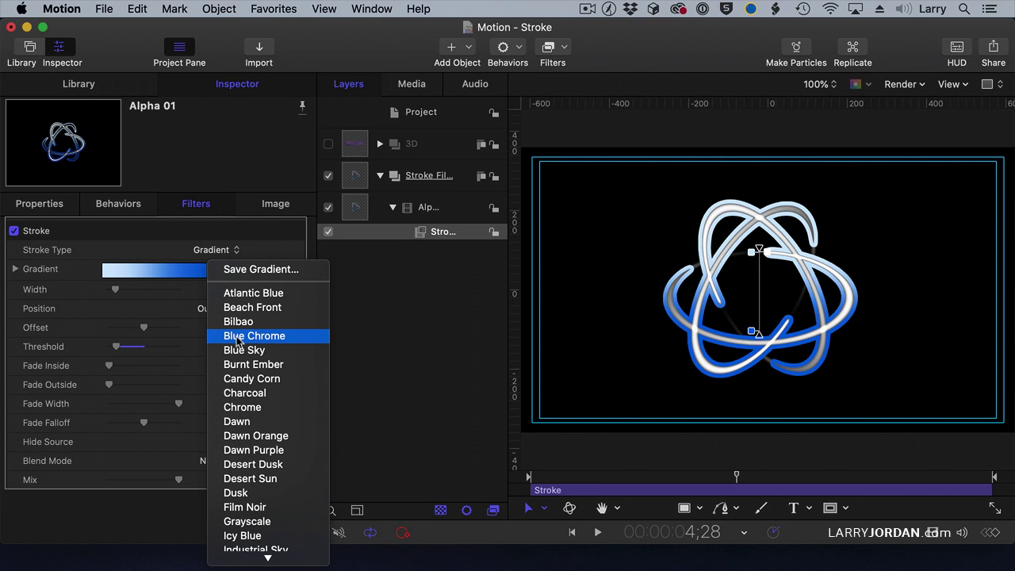
left_click(239, 364)
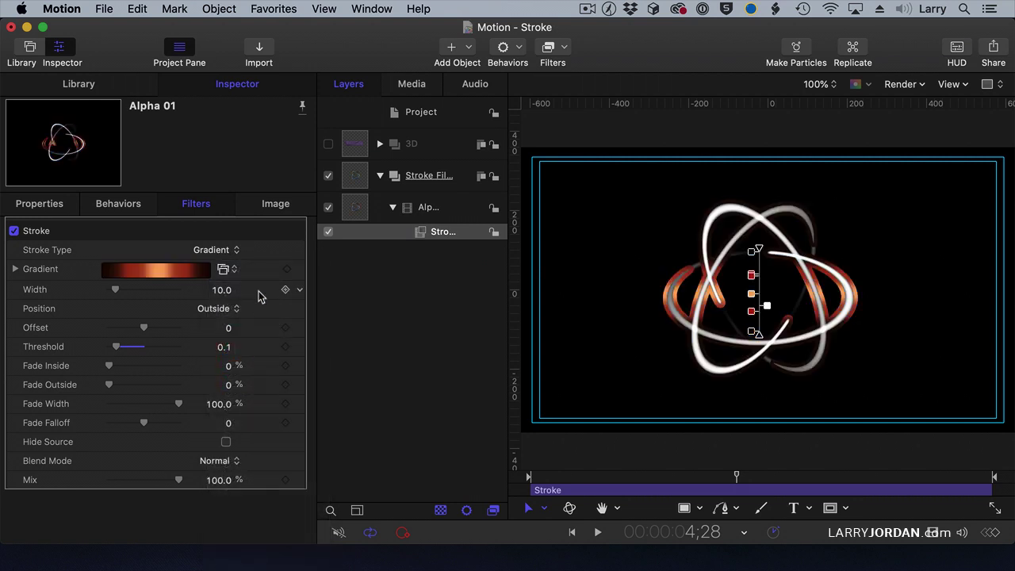
left_click(233, 251)
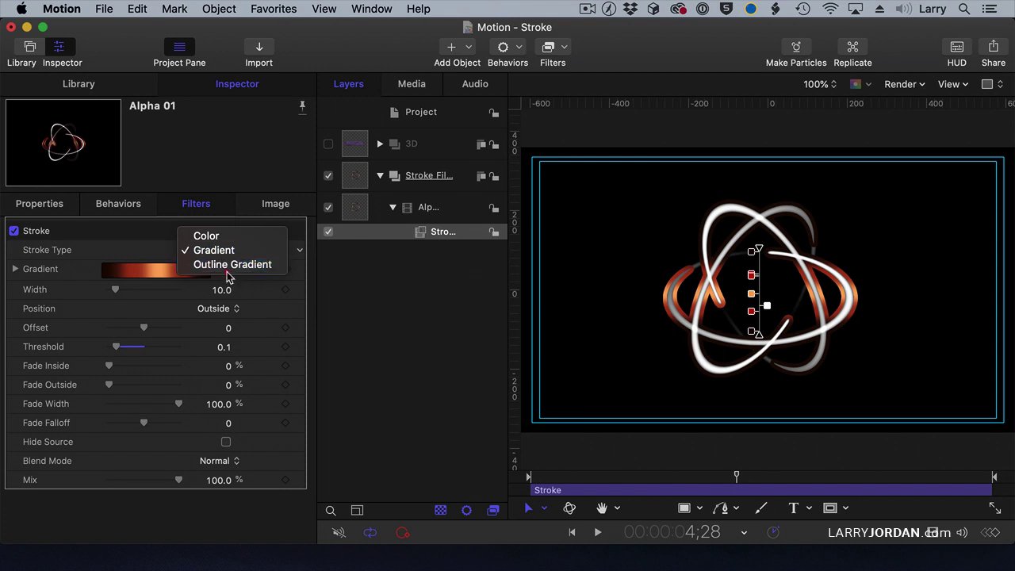
left_click(228, 267)
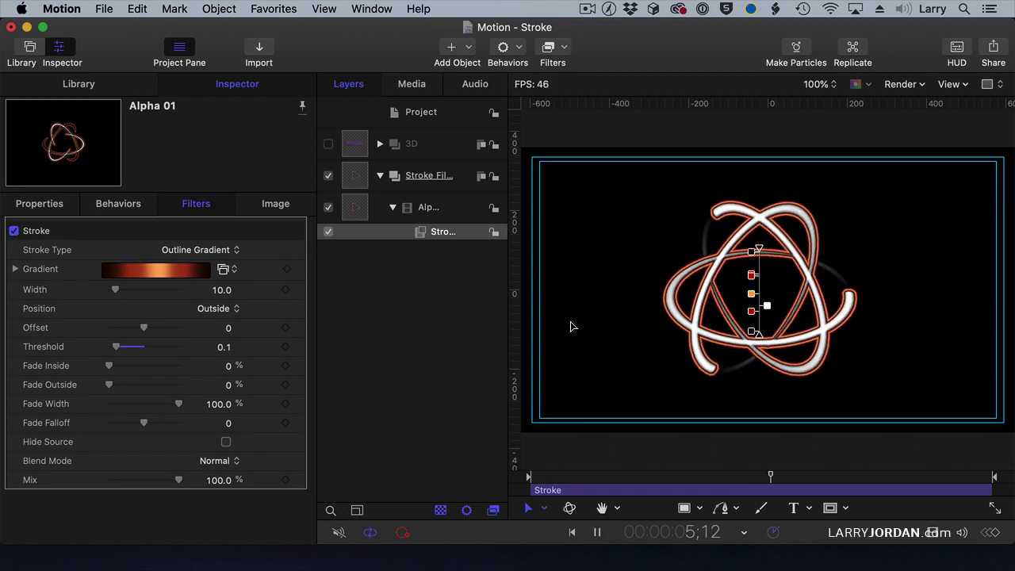
- Set the outline gradient preset to Atlantic Blue, then to Candy Corn
left_click(223, 269)
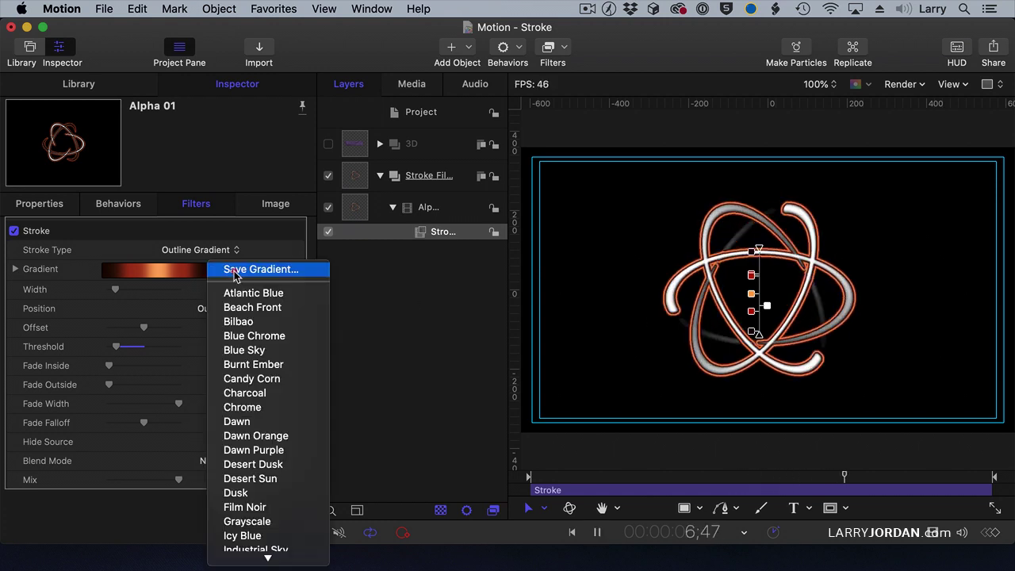
left_click(235, 294)
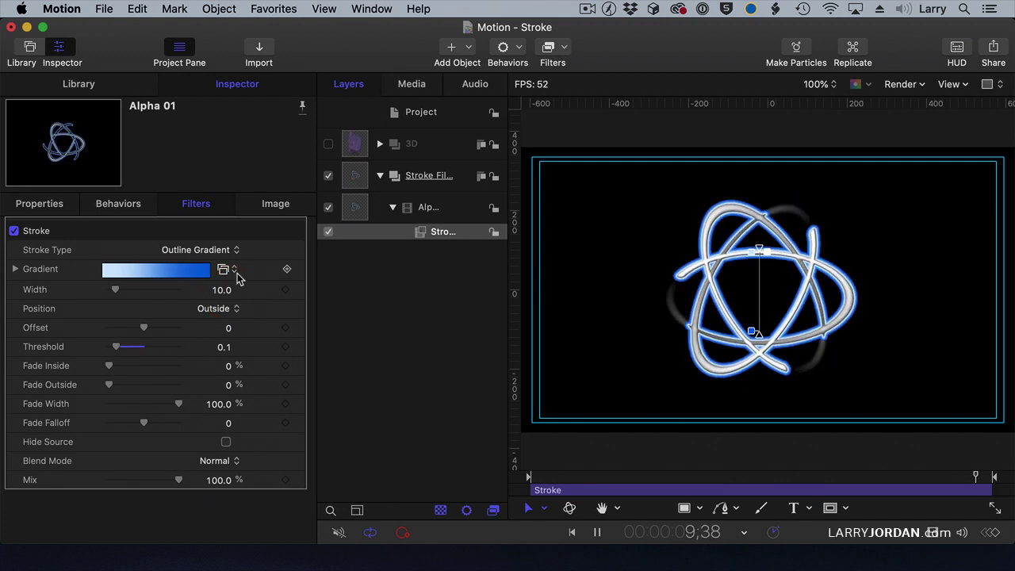
left_click(235, 271)
left_click(248, 379)
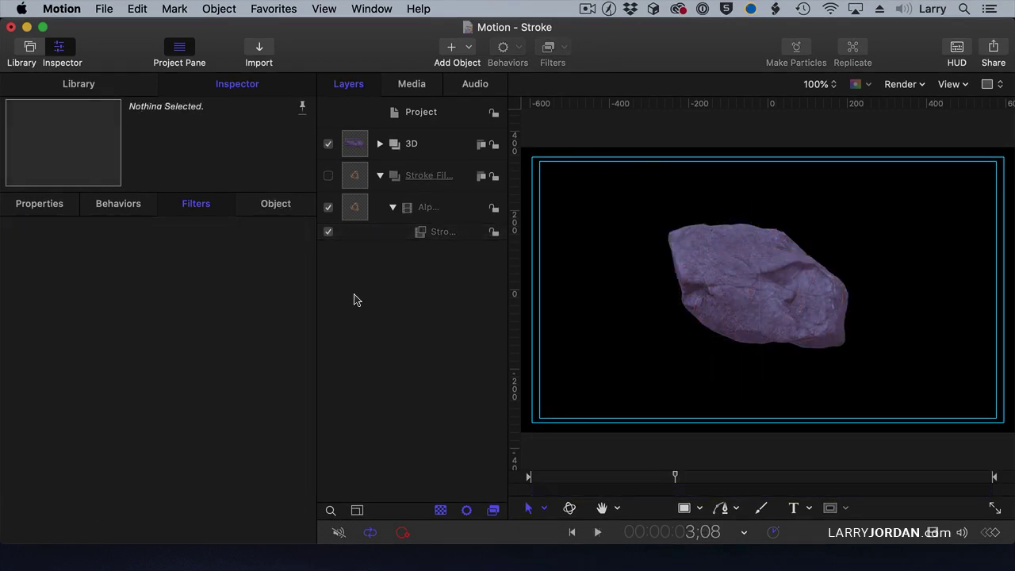
- Play the project to preview the purple rock spinning, then stop playback
key("space")
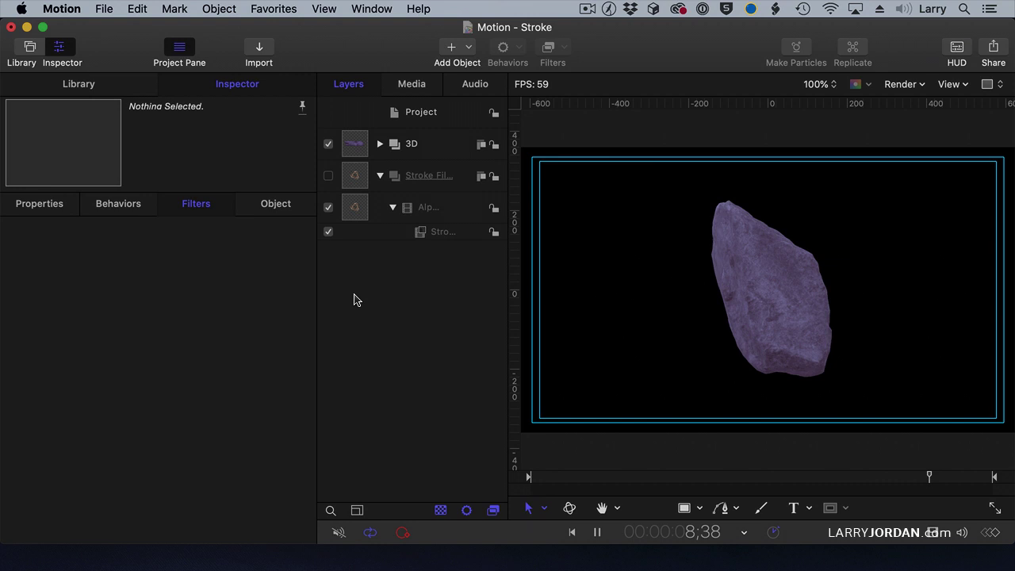
key("space")
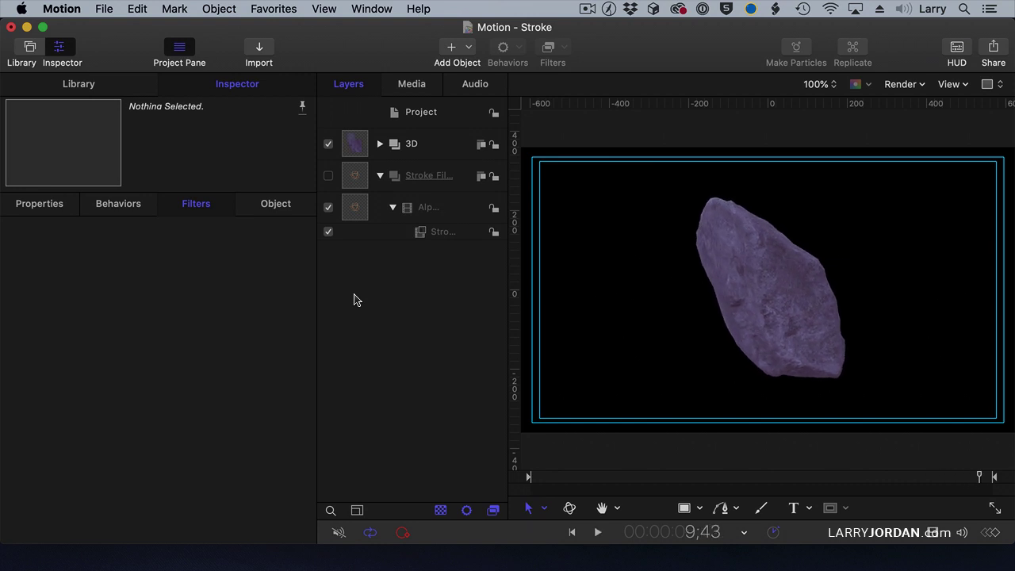
- Browse the Library's 60-item 3D Objects collection with enlarged thumbnails, scrolling through the models
left_click(62, 86)
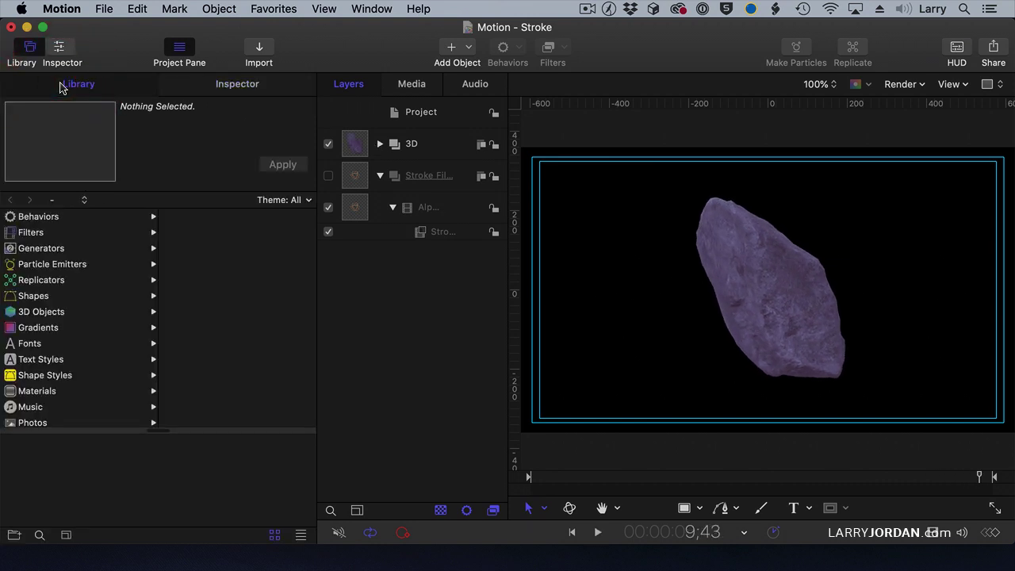
left_click(44, 314)
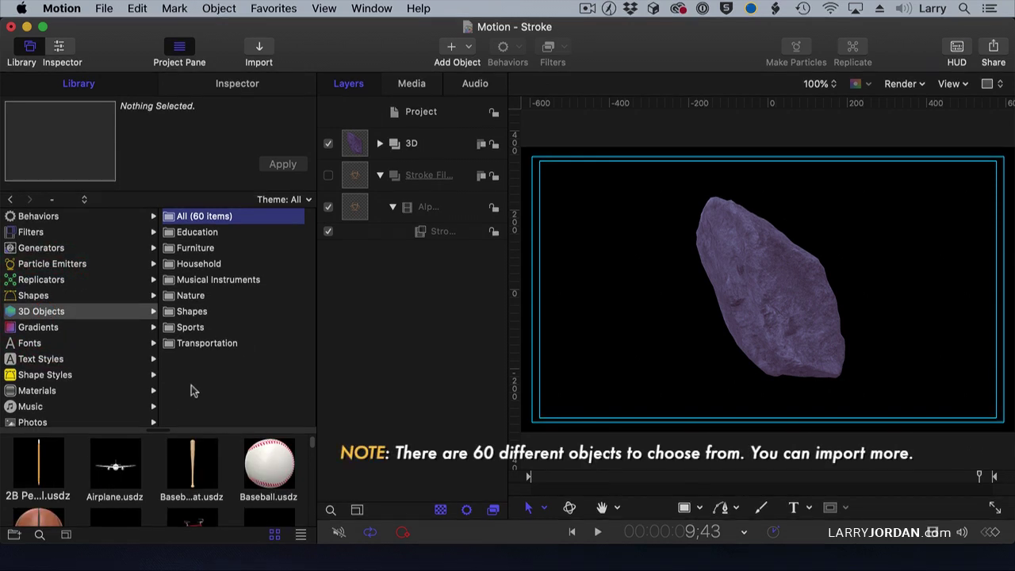
left_click_drag(159, 431, 188, 271)
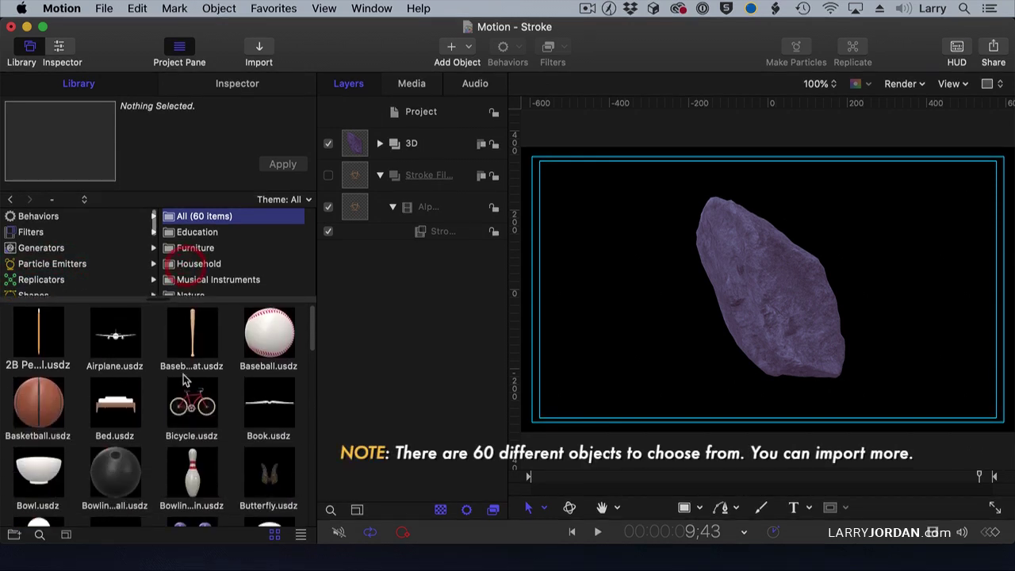
scroll(134, 362, "down", 2)
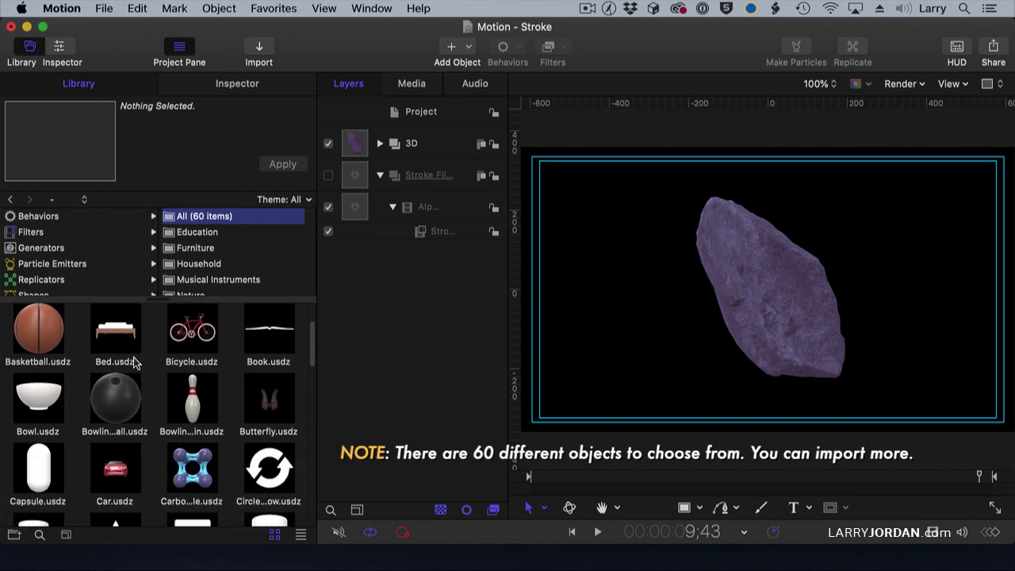
scroll(135, 361, "down", 4)
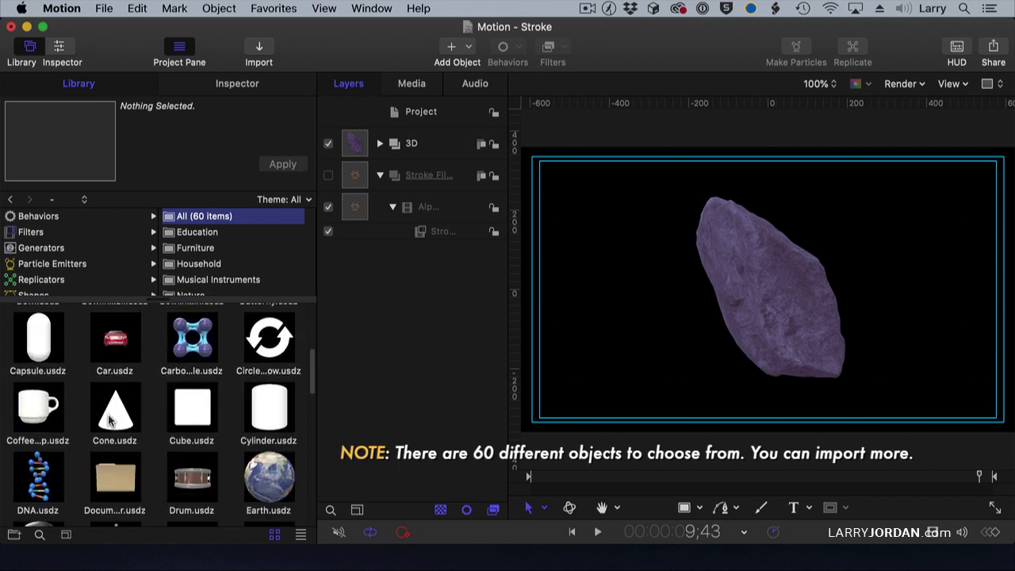
scroll(135, 424, "down", 5)
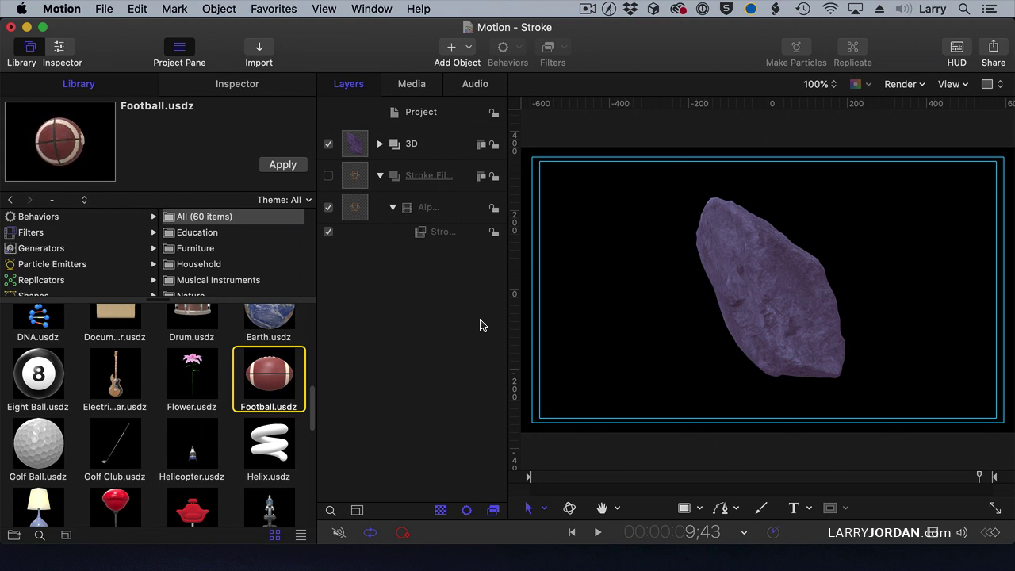
- Expand the 3D group and Rock layer, then tilt the rock using the 3D Transform tool
left_click(378, 149)
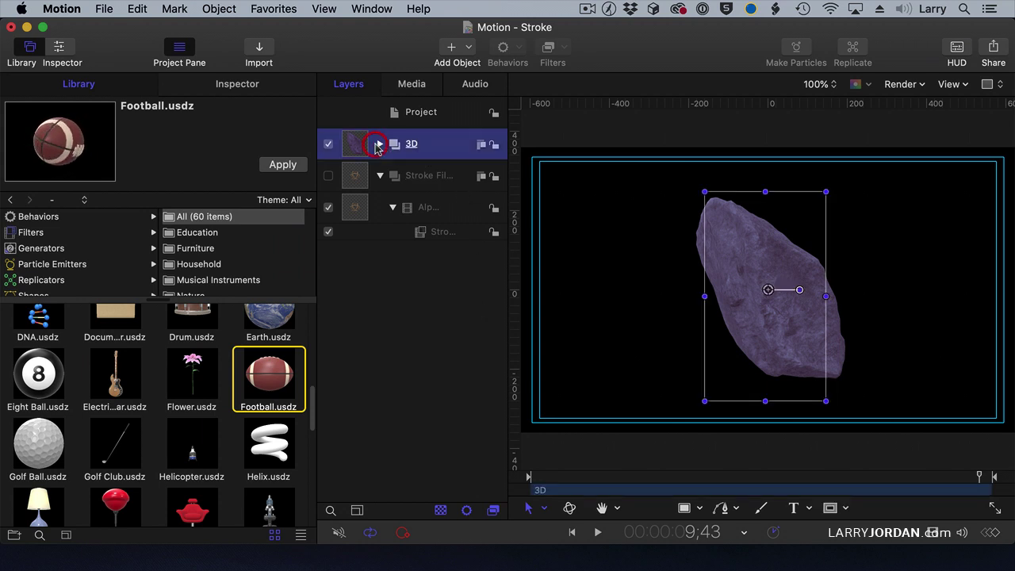
left_click(379, 145)
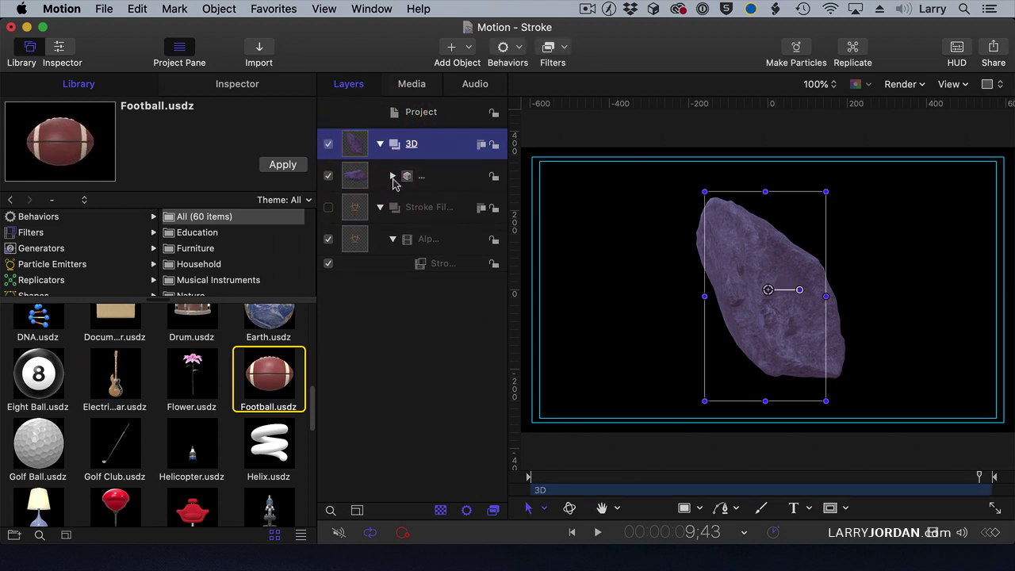
left_click(392, 176)
left_click(444, 180)
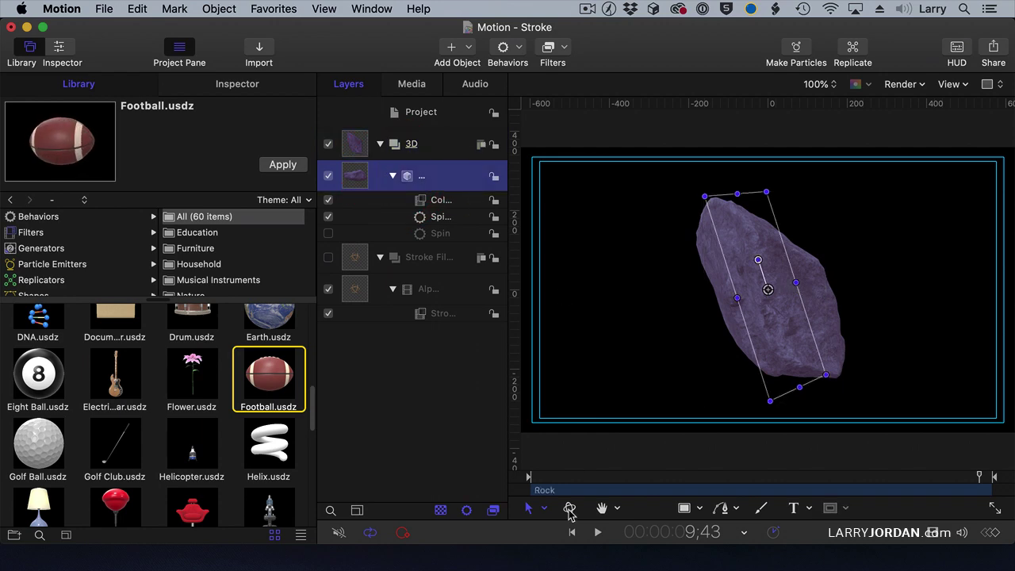
left_click(569, 509)
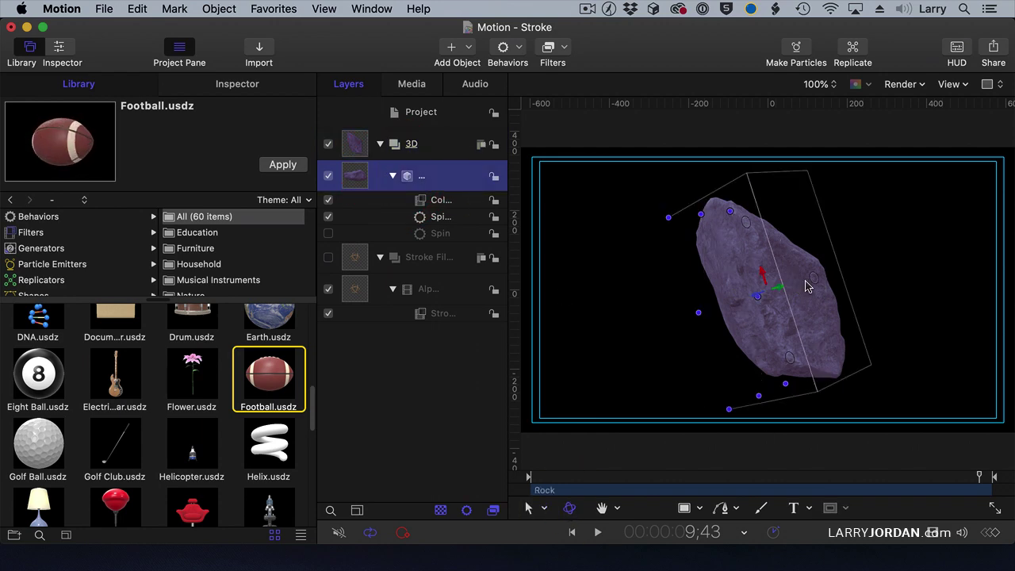
left_click_drag(818, 281, 777, 318)
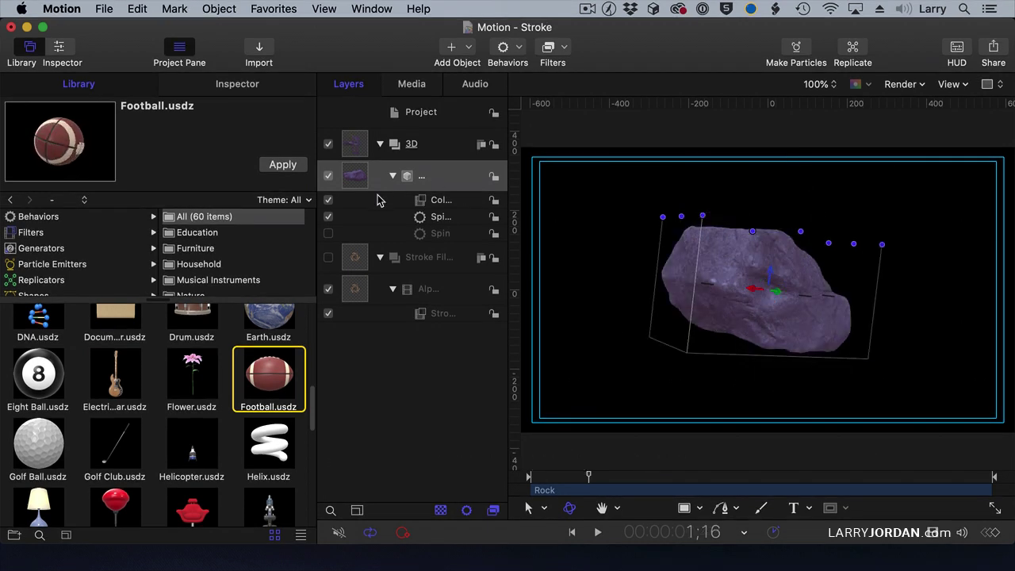
- Set the rock's Colorize Remap White To colour to light blue, tinting it blue
left_click(378, 201)
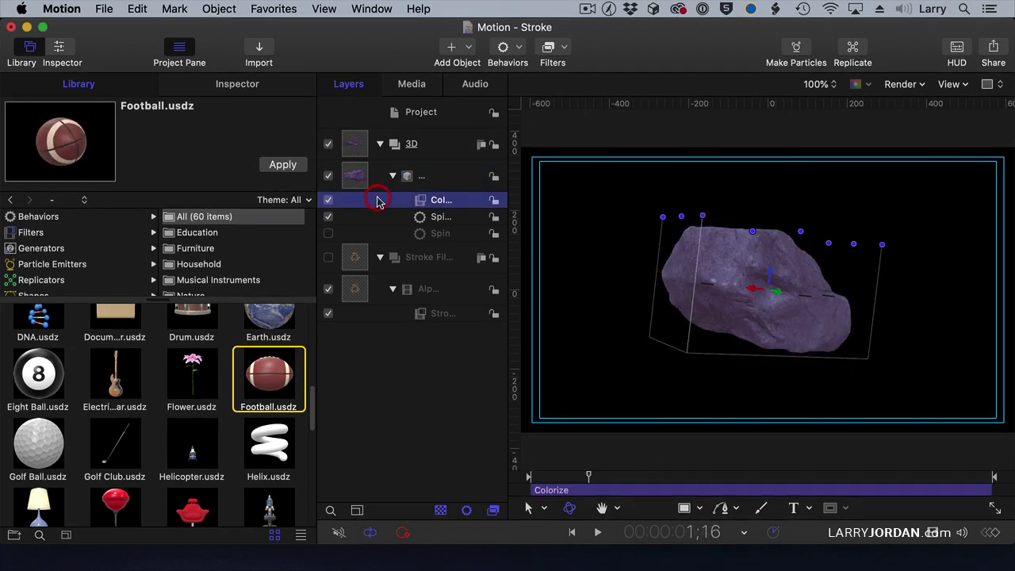
left_click(241, 85)
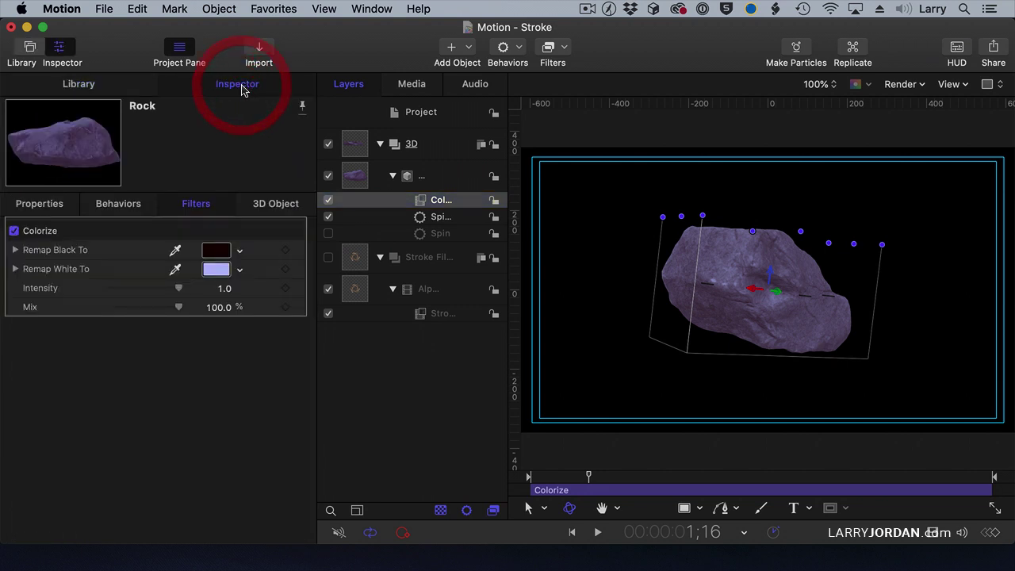
left_click(241, 271)
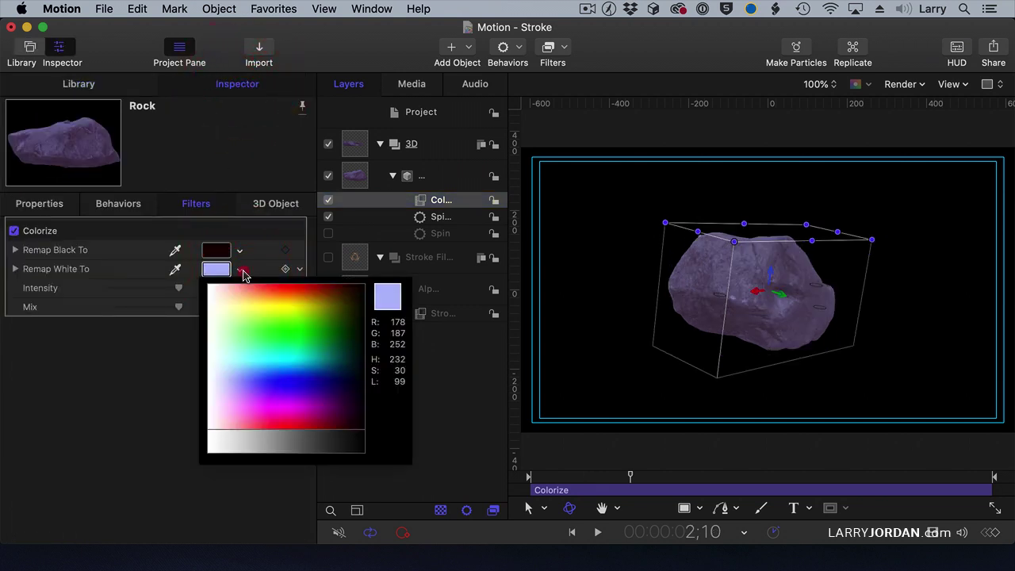
left_click_drag(244, 286, 269, 374)
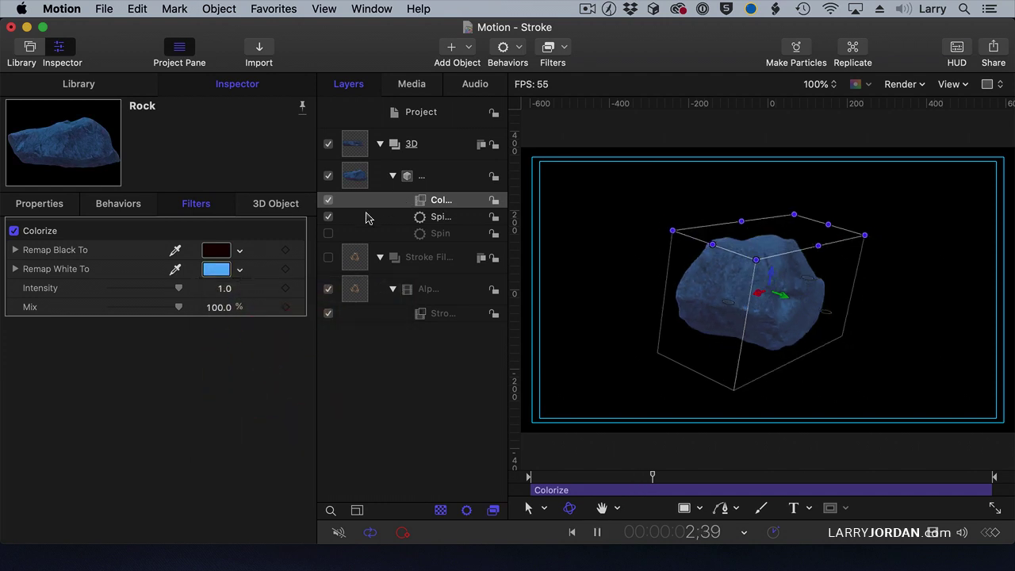
- Enable the rock's second Spin behavior and clear the layer selection
left_click(328, 234)
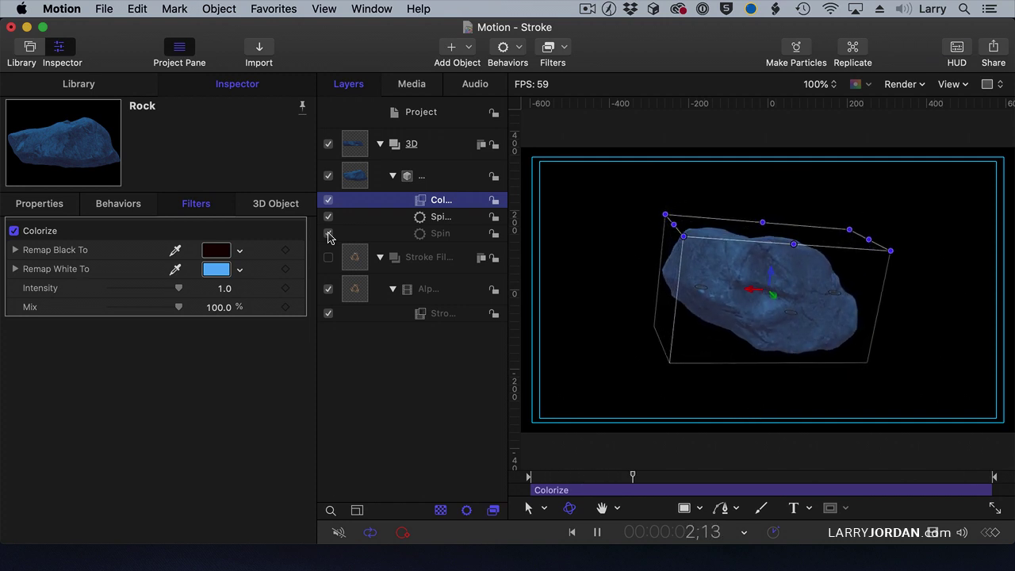
left_click(328, 235)
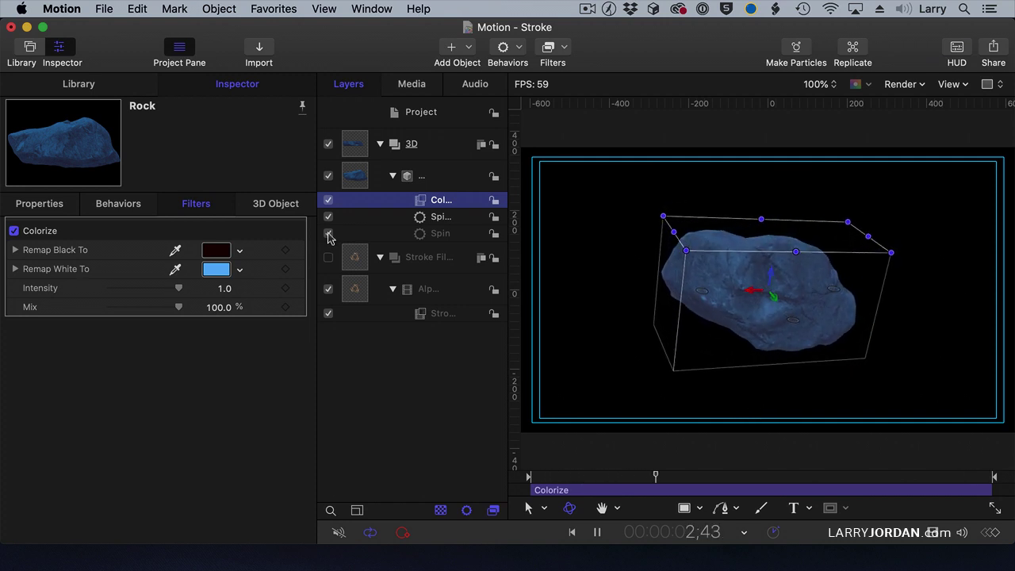
left_click(396, 369)
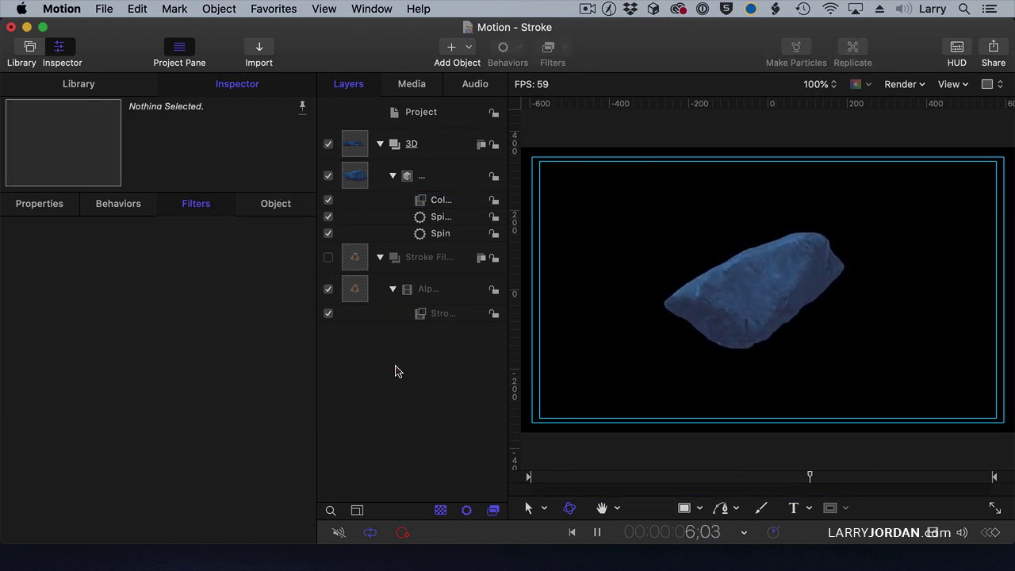